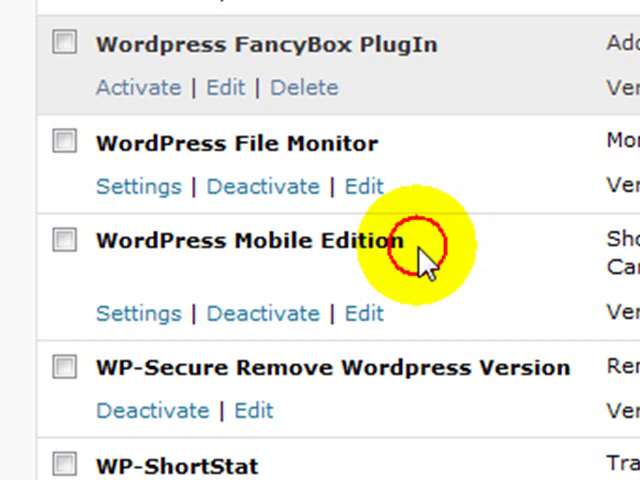
Select the full 'WordPress Mobile Edition' title text in the active plugins list
{"action": "left_click_drag", "start_coordinate": [412, 243], "coordinate": [97, 248]}
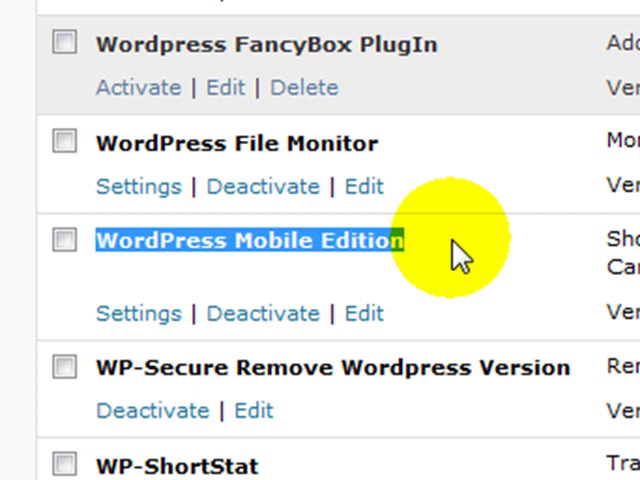
{"action": "left_click", "coordinate": [448, 270]}
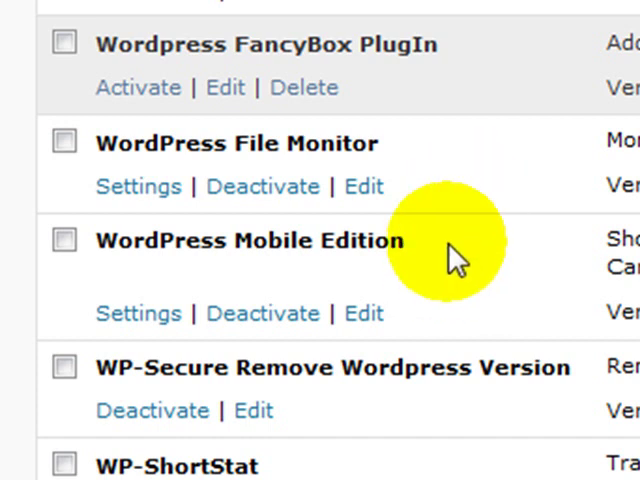
{"action": "left_click_drag", "start_coordinate": [406, 242], "coordinate": [101, 250]}
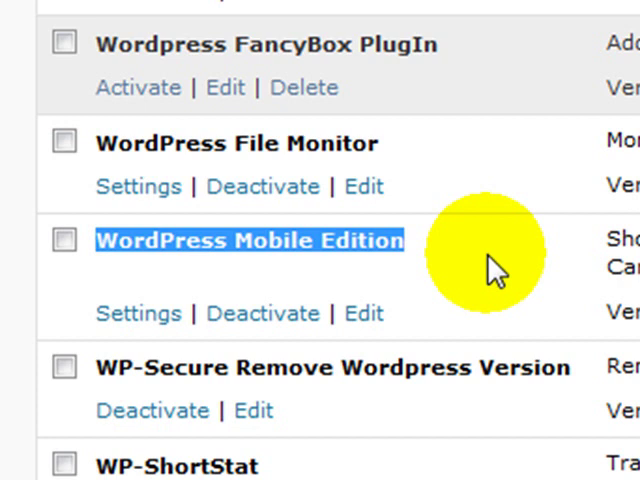
{"action": "mouse_move", "coordinate": [452, 255]}
{"action": "left_mouse_down"}
{"action": "mouse_move", "coordinate": [155, 240]}
{"action": "mouse_move", "coordinate": [105, 258]}
{"action": "left_mouse_up"}
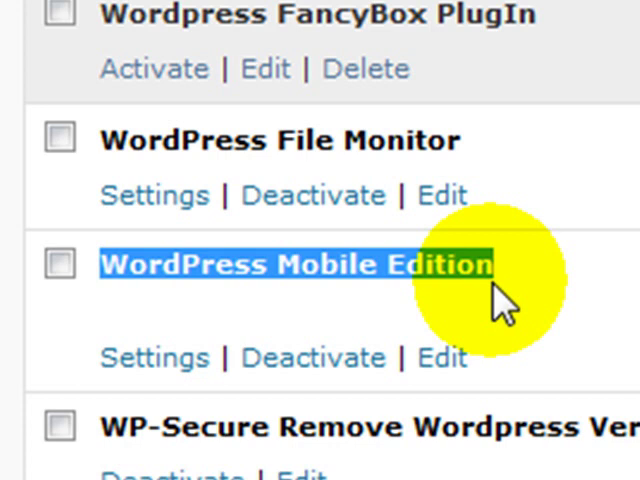
{"action": "left_click", "coordinate": [525, 295]}
{"action": "left_click_drag", "start_coordinate": [495, 264], "coordinate": [100, 264]}
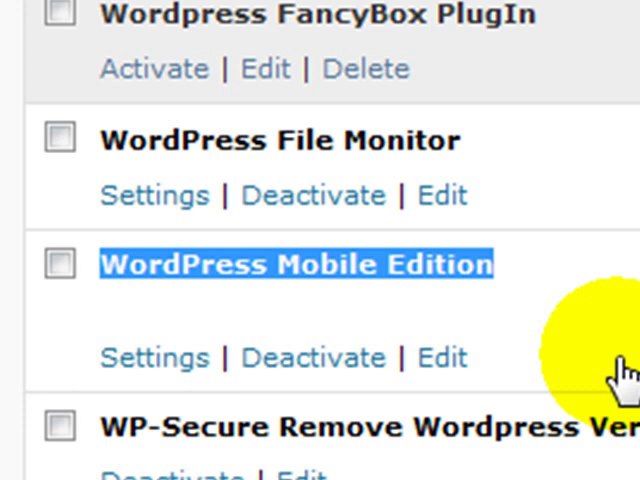
Clear the text selection from the 'WordPress Mobile Edition' plugin title
{"action": "left_click", "coordinate": [580, 275]}
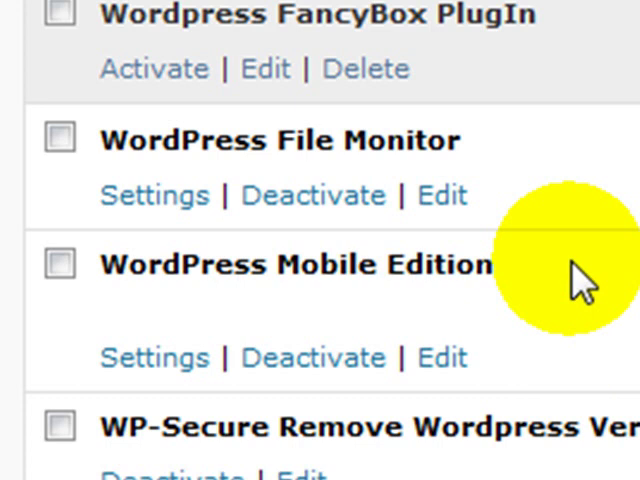
{"action": "left_click", "coordinate": [580, 275]}
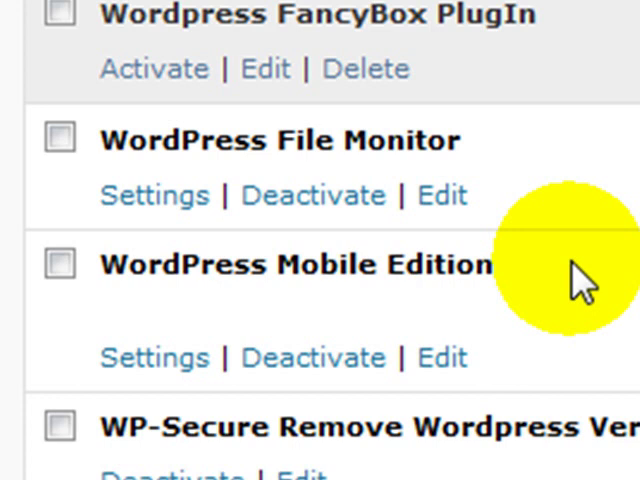